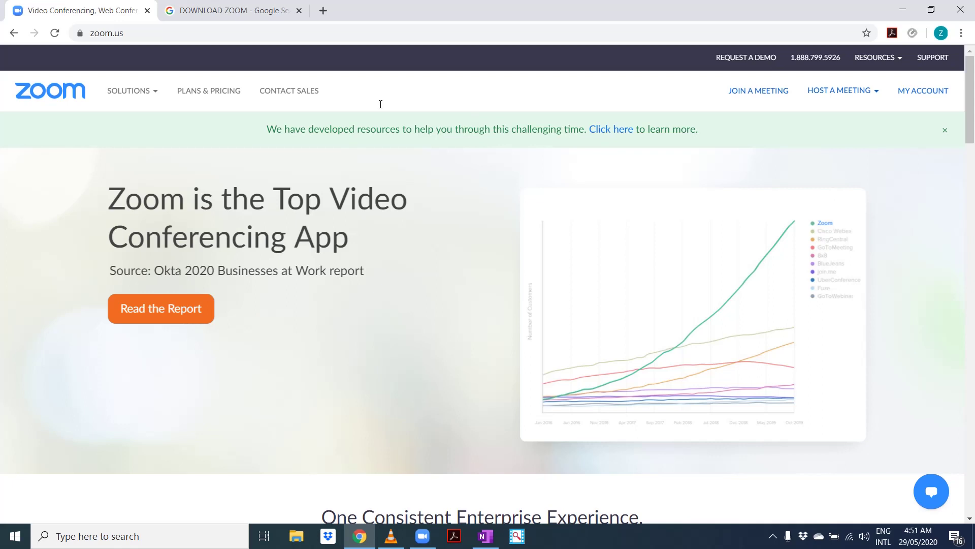
- Close the leftover Google search tab on the Zoom website
{"action": "left_click", "coordinate": [300, 11]}
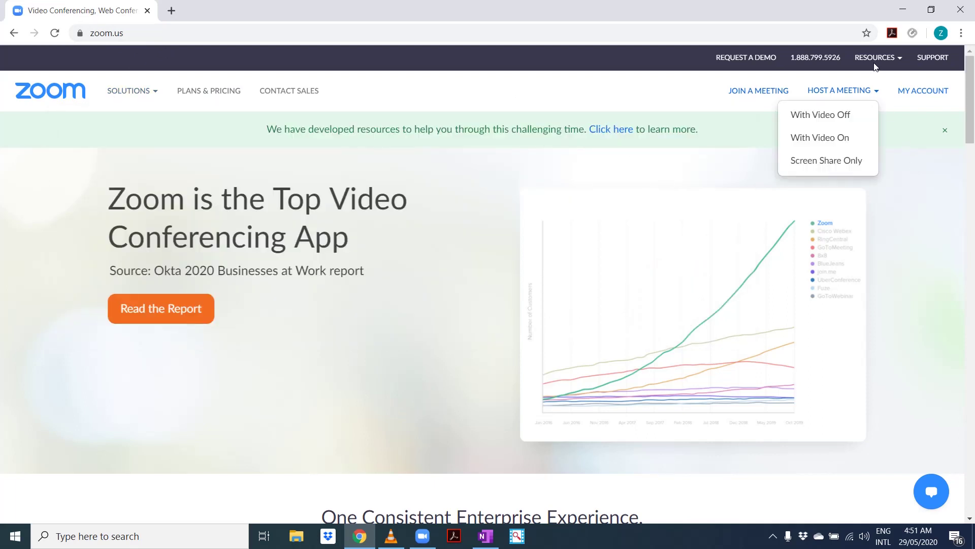
{"action": "mouse_move", "coordinate": [878, 58]}
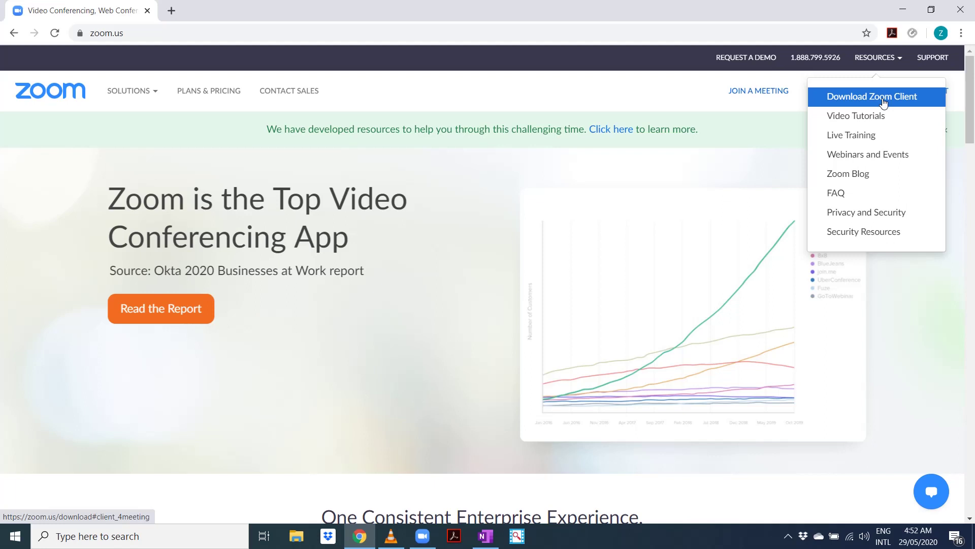
- Get the Zoom Client for Meetings installer from the Download Center and run it
{"action": "left_click", "coordinate": [884, 98]}
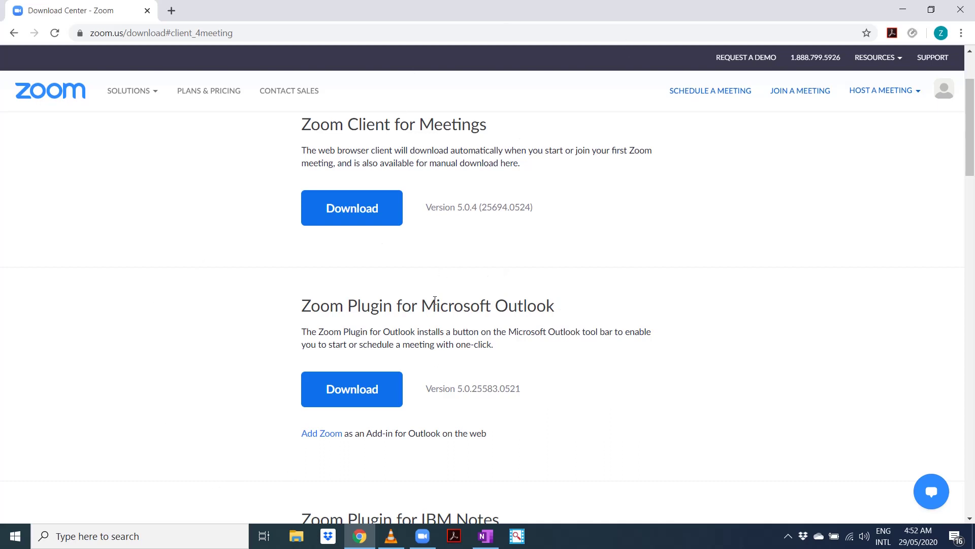
{"action": "scroll", "coordinate": [299, 290], "scroll_direction": "up", "scroll_amount": 2}
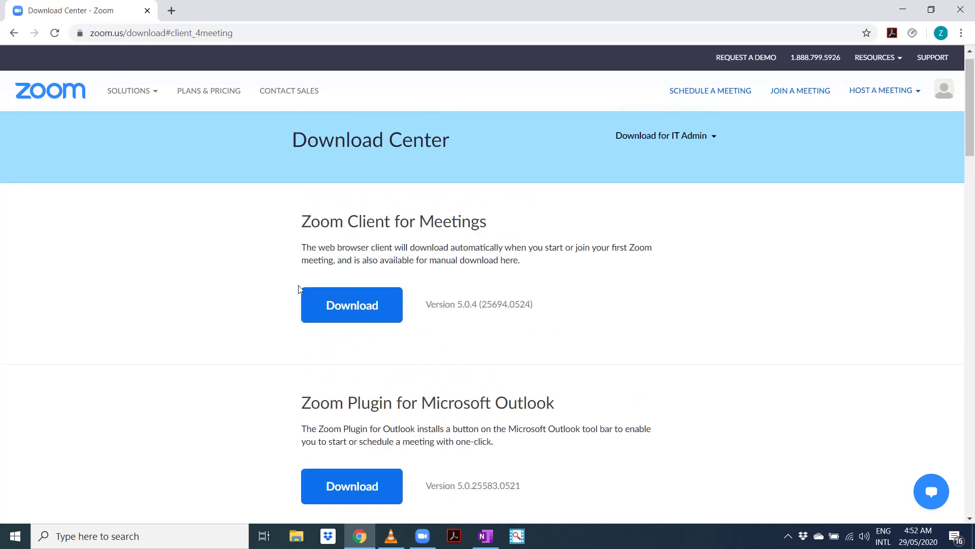
{"action": "left_click", "coordinate": [361, 318]}
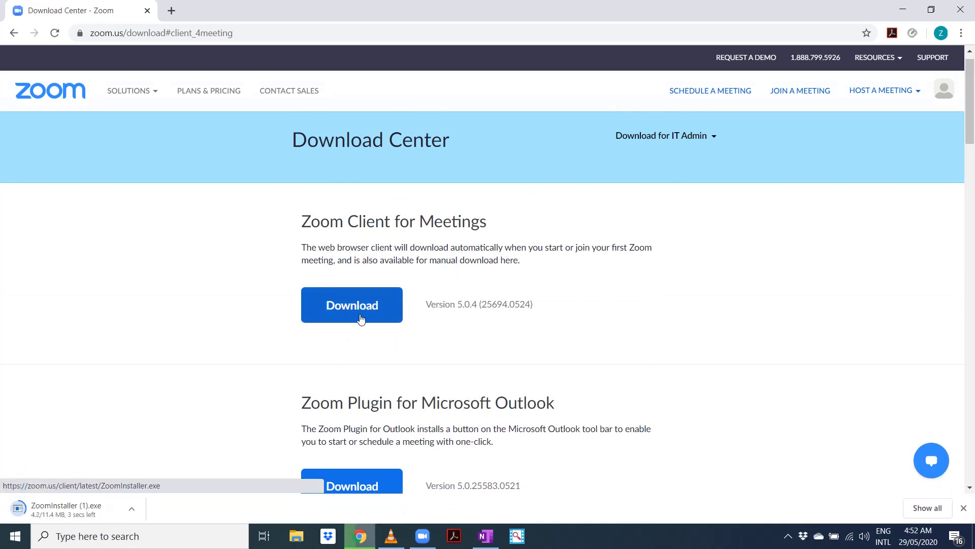
{"action": "left_click", "coordinate": [76, 508]}
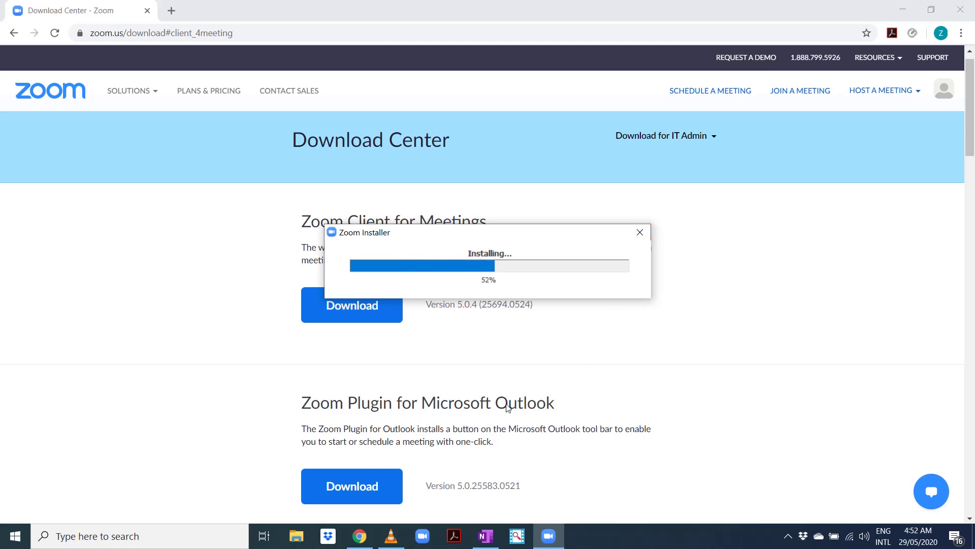
- Launch the installed Zoom Cloud Meetings 5.0.4 client to its welcome window
{"action": "left_click", "coordinate": [422, 536]}
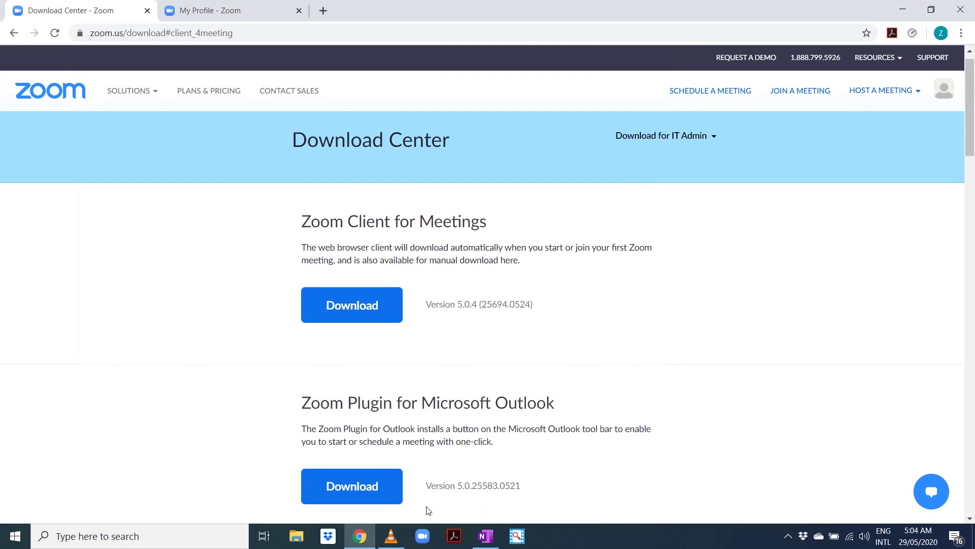
{"action": "left_click", "coordinate": [422, 536]}
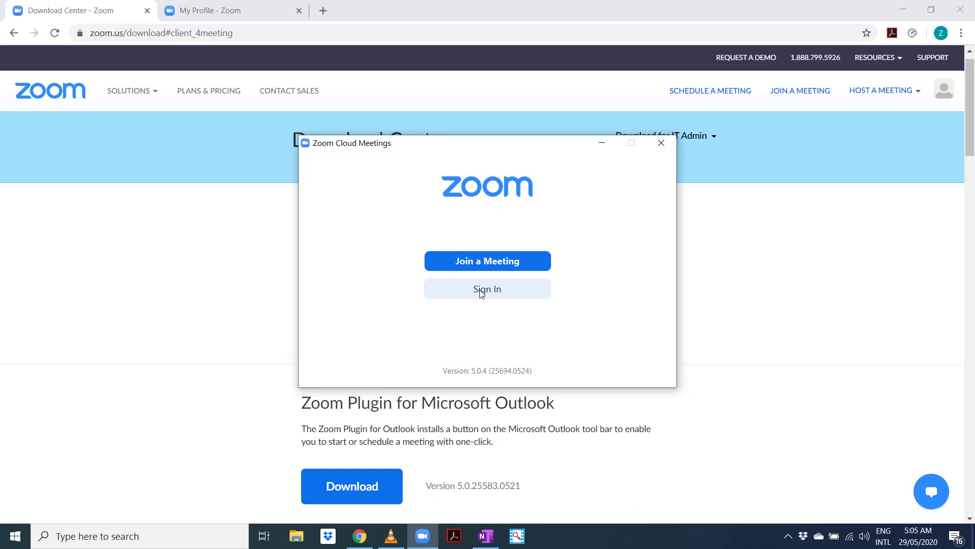
- Fill Zoom's sign-in form with the account email and password
{"action": "left_click", "coordinate": [481, 293]}
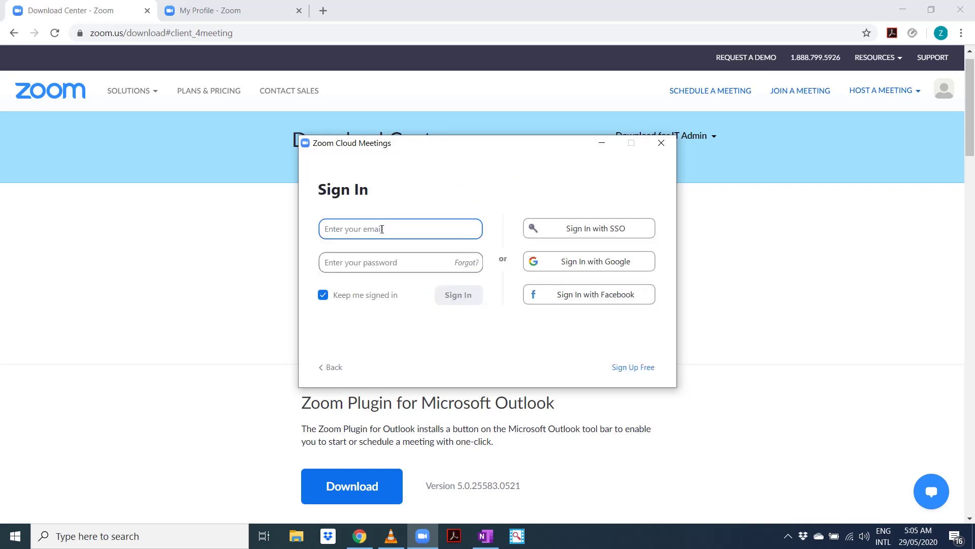
{"action": "key", "text": "Tab"}
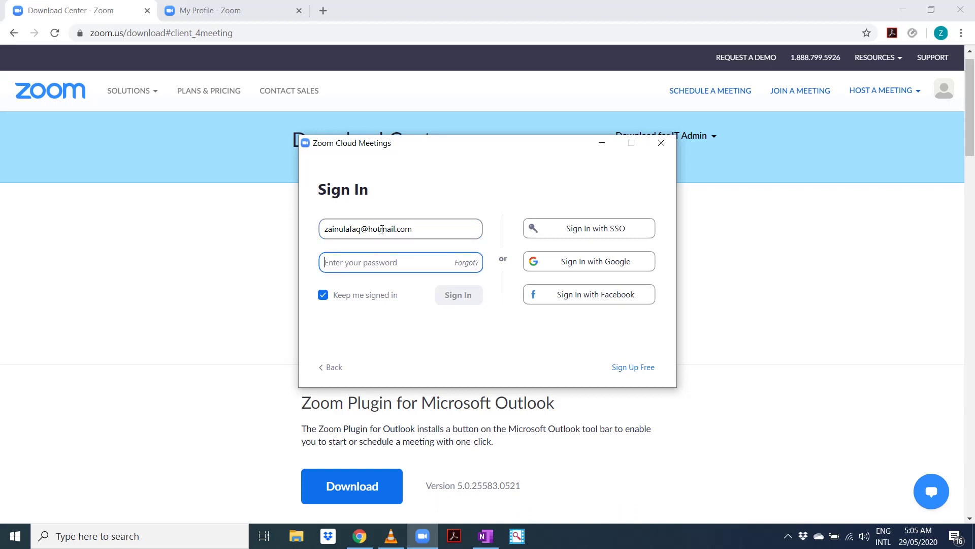
{"action": "type", "text": "*******"}
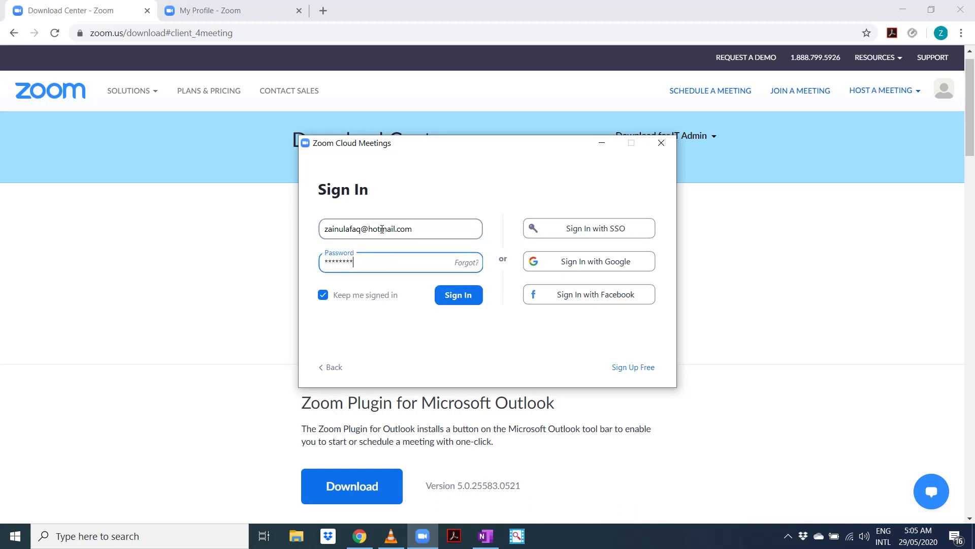
{"action": "type", "text": "***"}
- Complete sign-in and bring up the Join Meeting dialog from the Home screen
{"action": "left_click", "coordinate": [453, 302]}
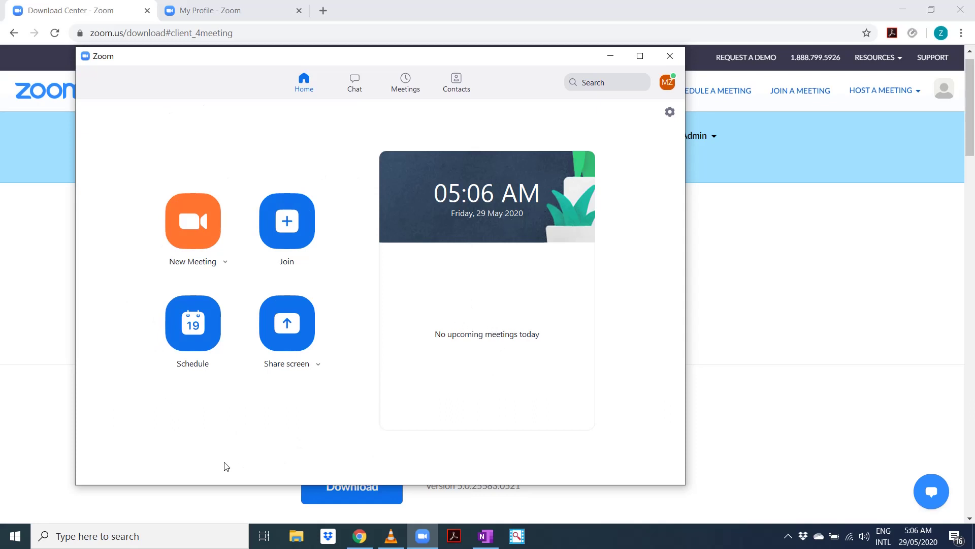
{"action": "left_click", "coordinate": [286, 221]}
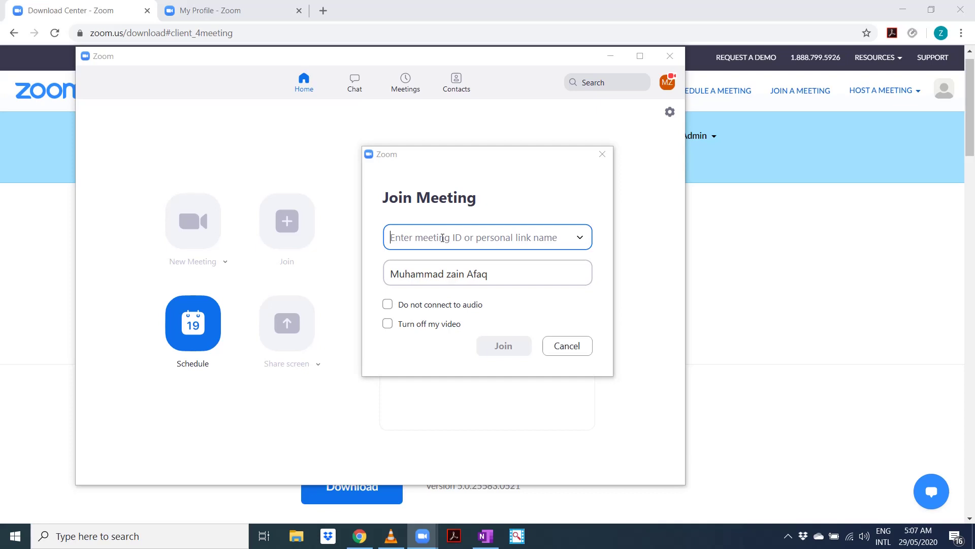
{"action": "type", "text": "758 "}
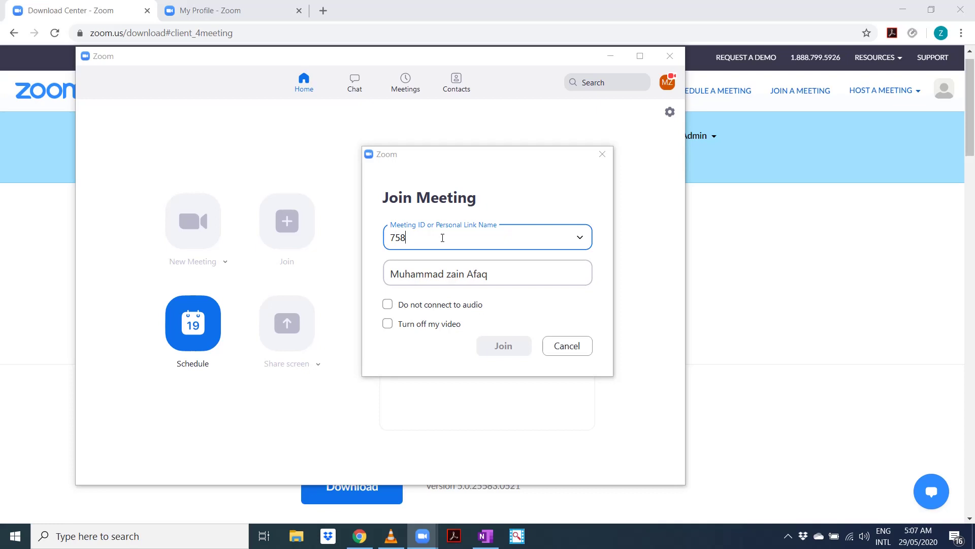
{"action": "type", "text": "728"}
{"action": "type", "text": "9 35"}
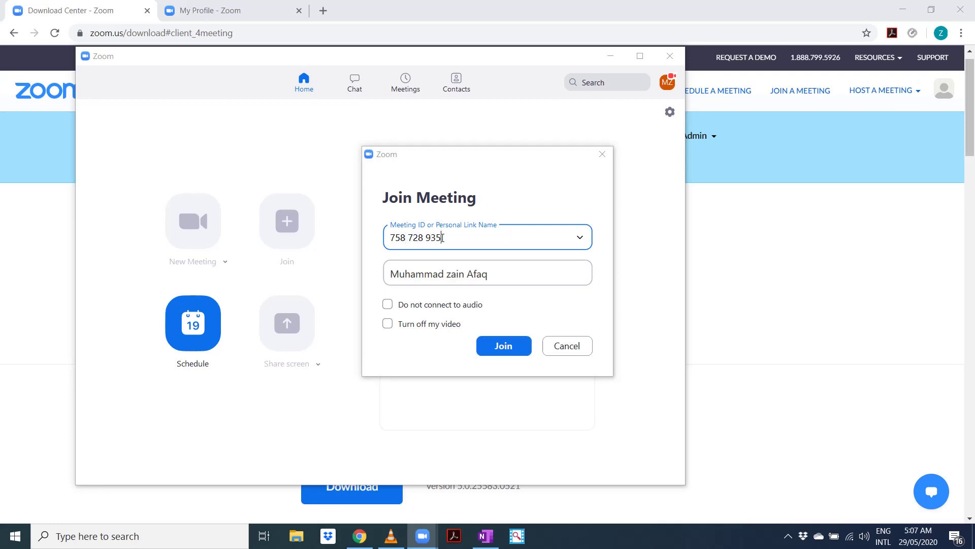
{"action": "type", "text": "24"}
- Correct the display name to start with a capital Z
{"action": "left_click", "coordinate": [449, 275]}
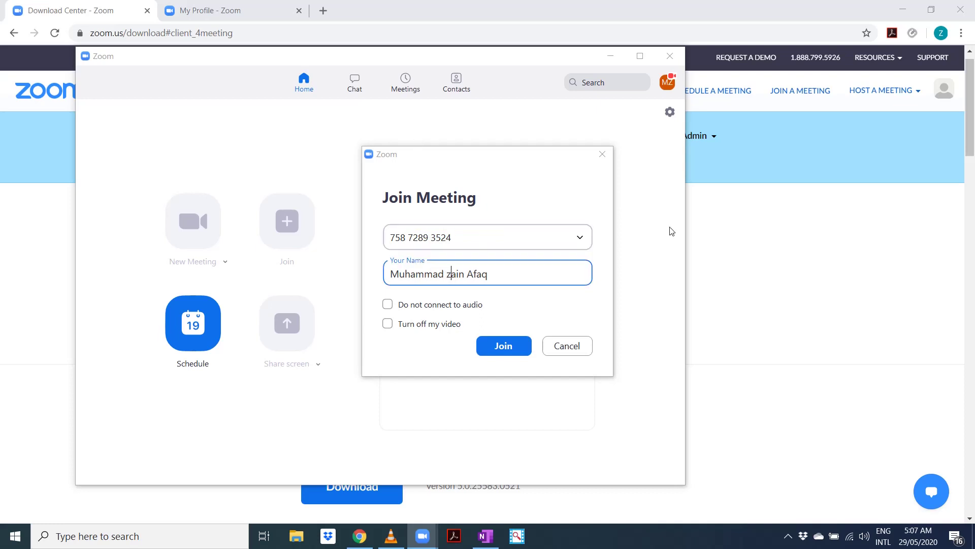
{"action": "key", "text": "BackSpace"}
{"action": "type", "text": "Z"}
{"action": "left_click", "coordinate": [484, 272]}
{"action": "left_click", "coordinate": [388, 325]}
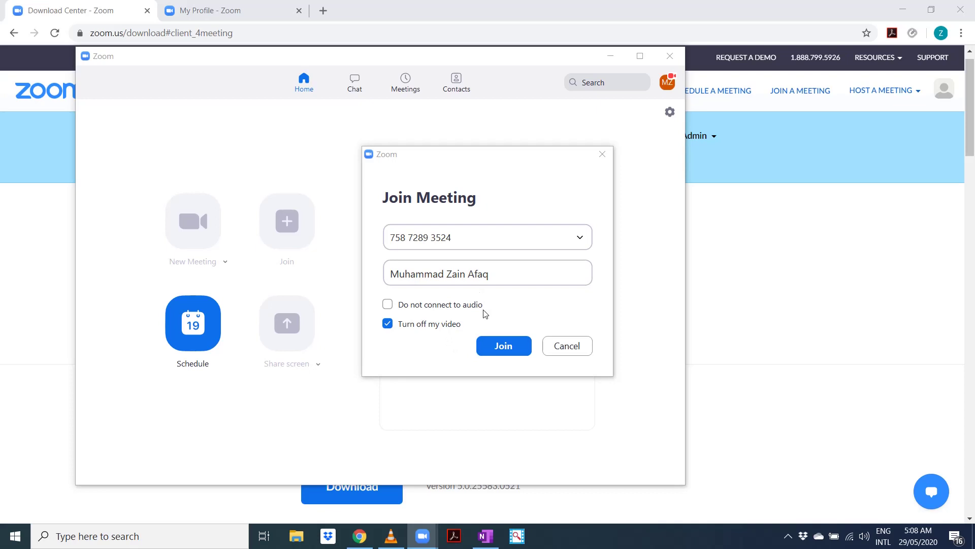
{"action": "left_click", "coordinate": [506, 347]}
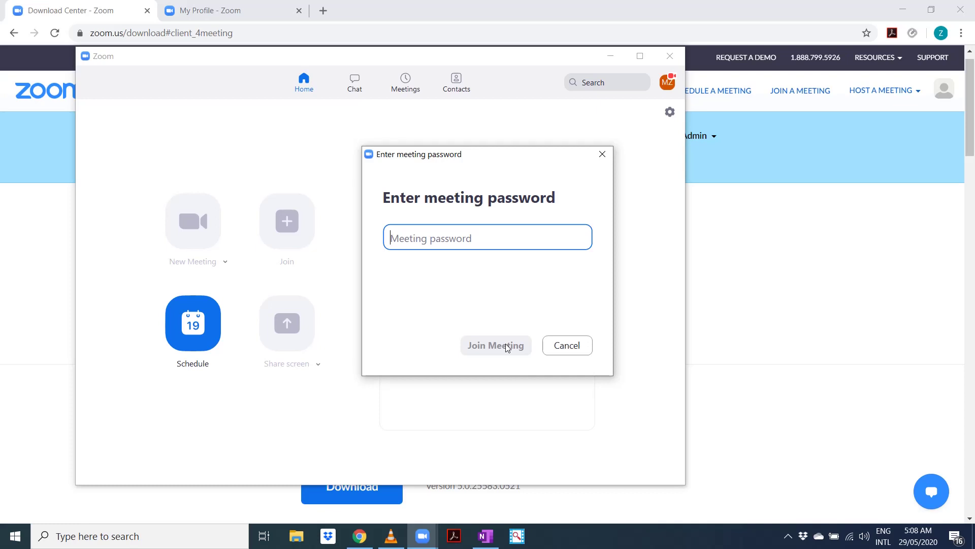
{"action": "type", "text": "*"}
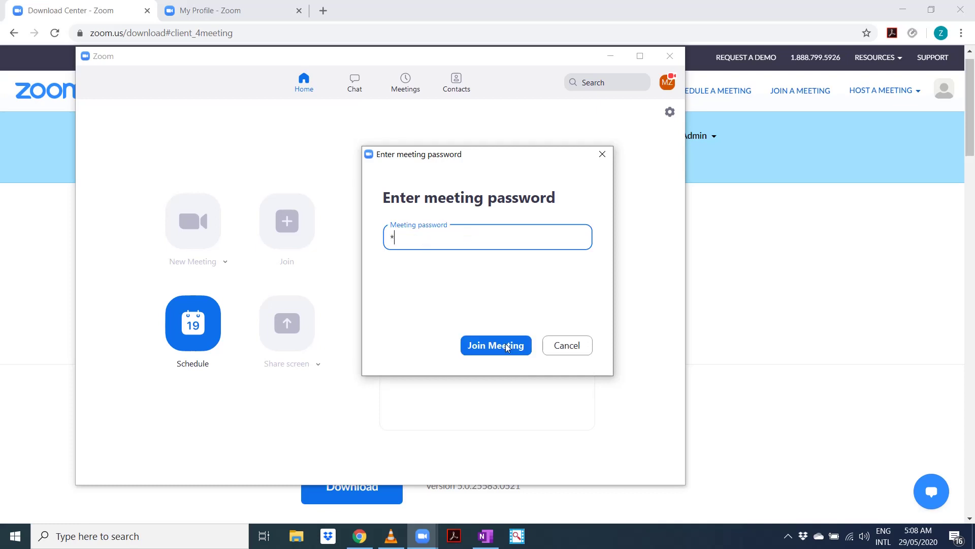
{"action": "type", "text": "*"}
{"action": "type", "text": "*"}
{"action": "type", "text": "**"}
{"action": "type", "text": "*"}
{"action": "left_click", "coordinate": [501, 352]}
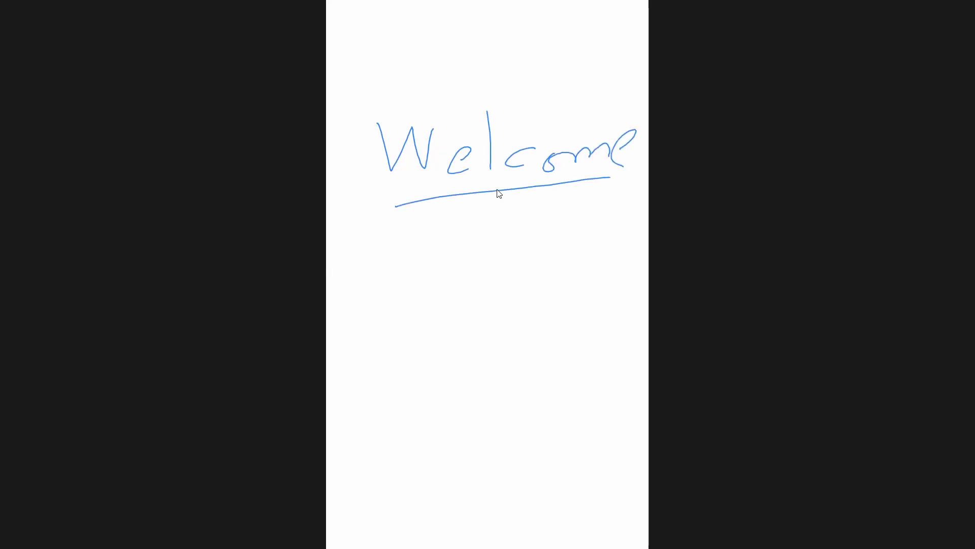
{"action": "mouse_move", "coordinate": [488, 305]}
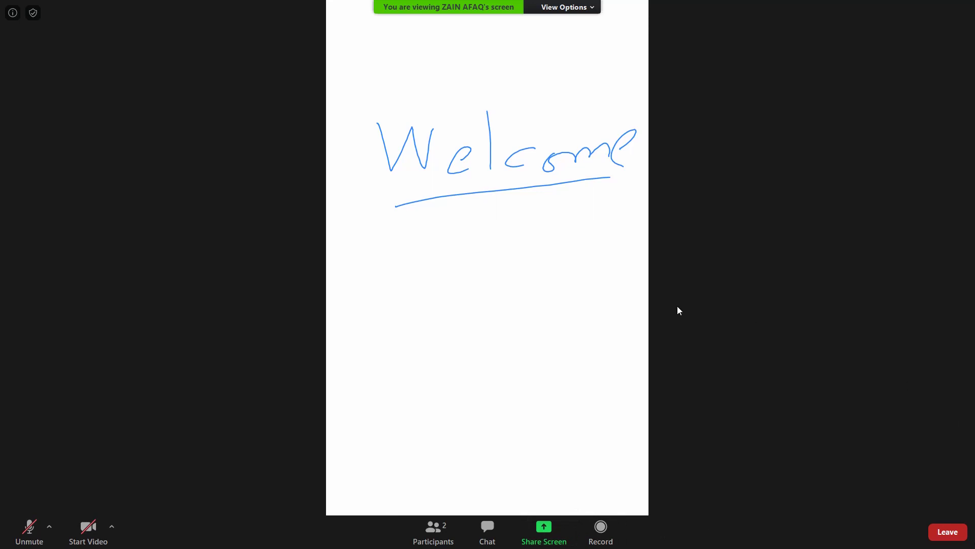
- Leave the meeting, confirming with Leave Meeting
{"action": "left_click", "coordinate": [945, 538]}
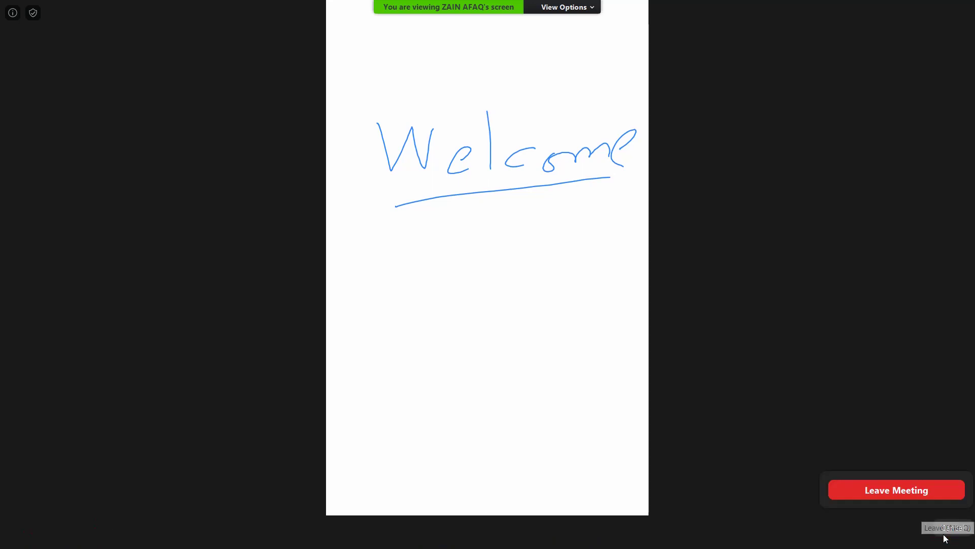
{"action": "left_click", "coordinate": [906, 492]}
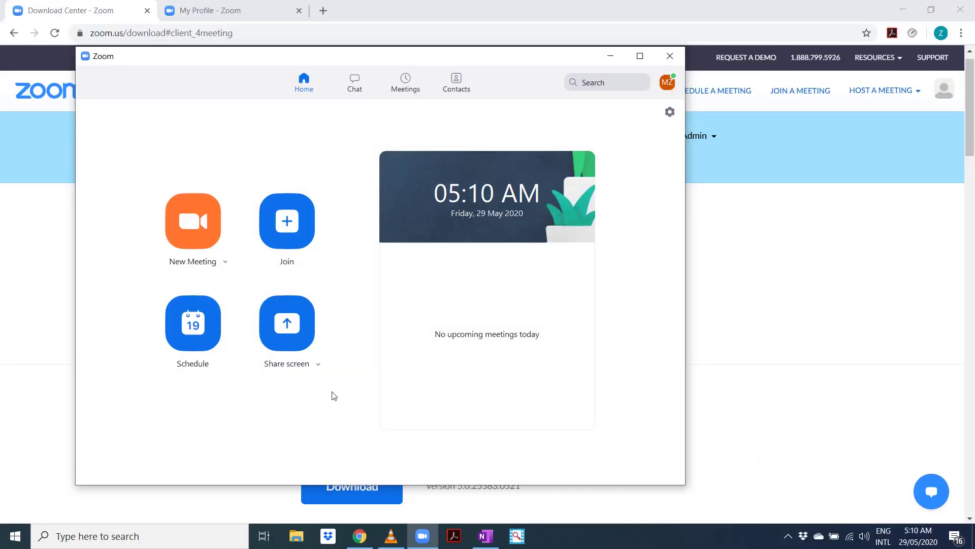